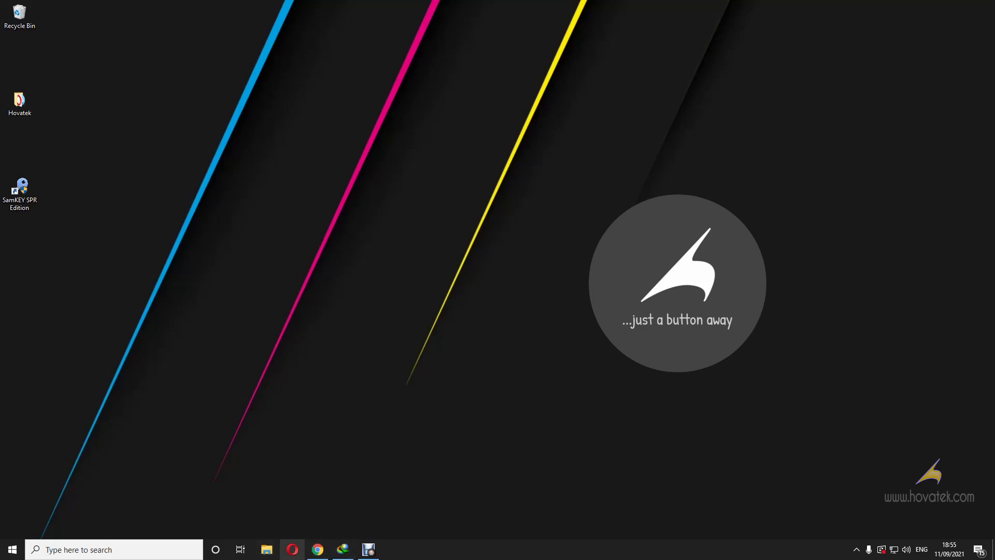
From the SamKEY forum, reach the SamKEY SPR Edition v3.35.0 release thread with its download links
left_click(318, 549)
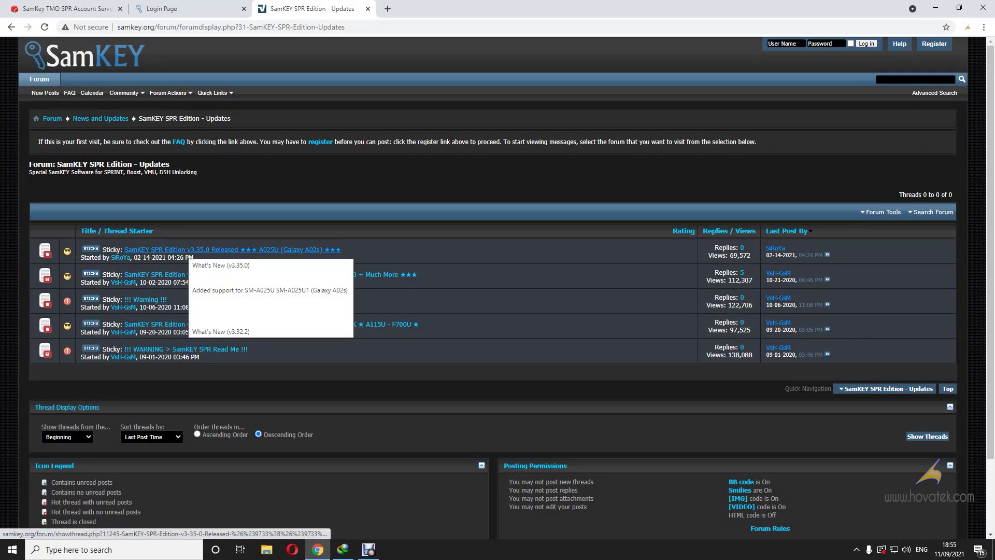
left_click(234, 250)
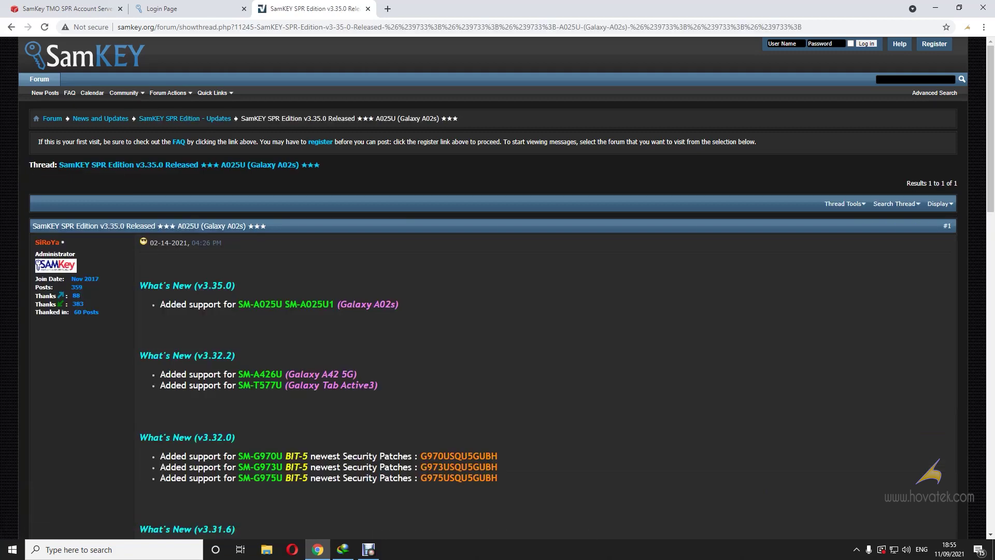
scroll(498, 311, "down", 4)
scroll(497, 310, "down", 4)
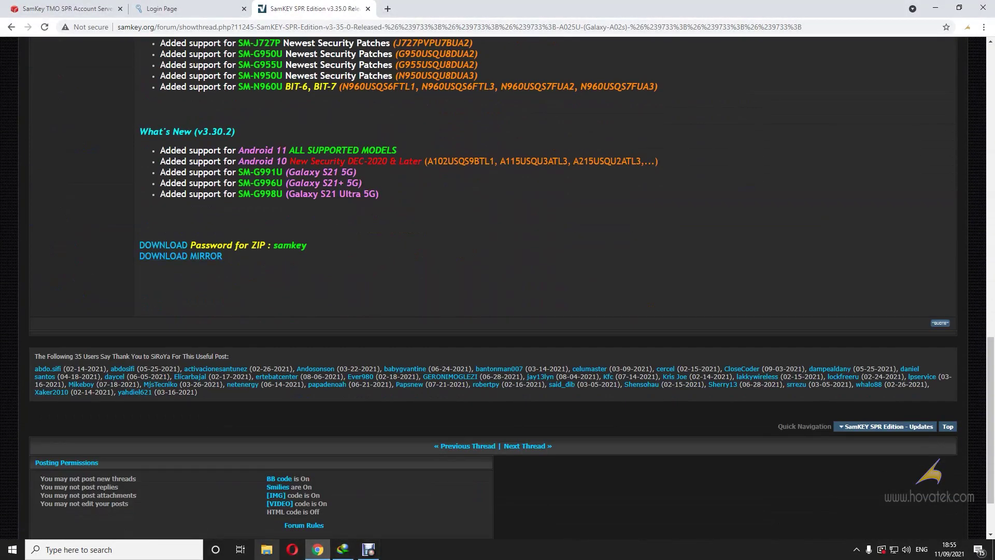
Inspect SamKEYSPR3350.zip in D:\Hovatek\Samkey, then minimize File Explorer
left_click(266, 549)
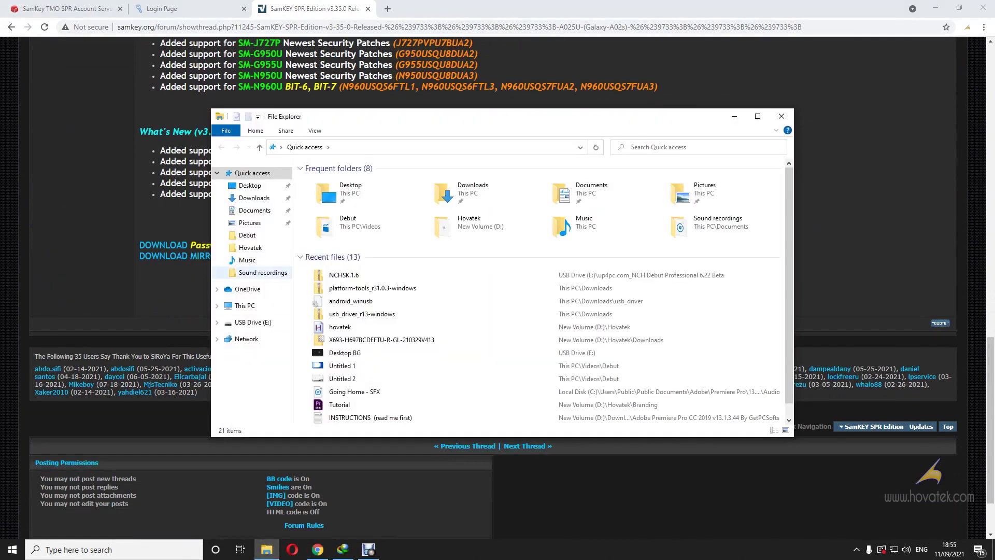
left_click(255, 198)
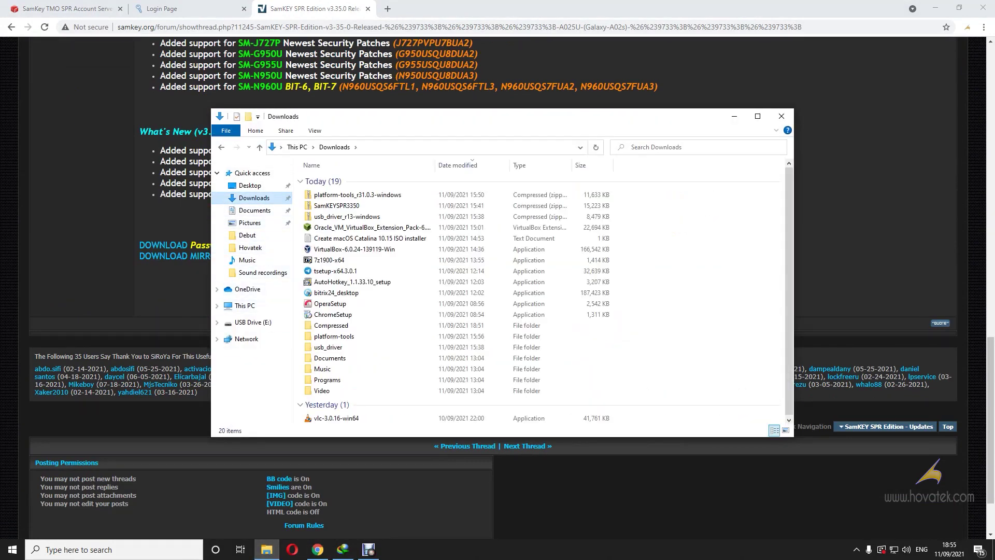
left_click(251, 248)
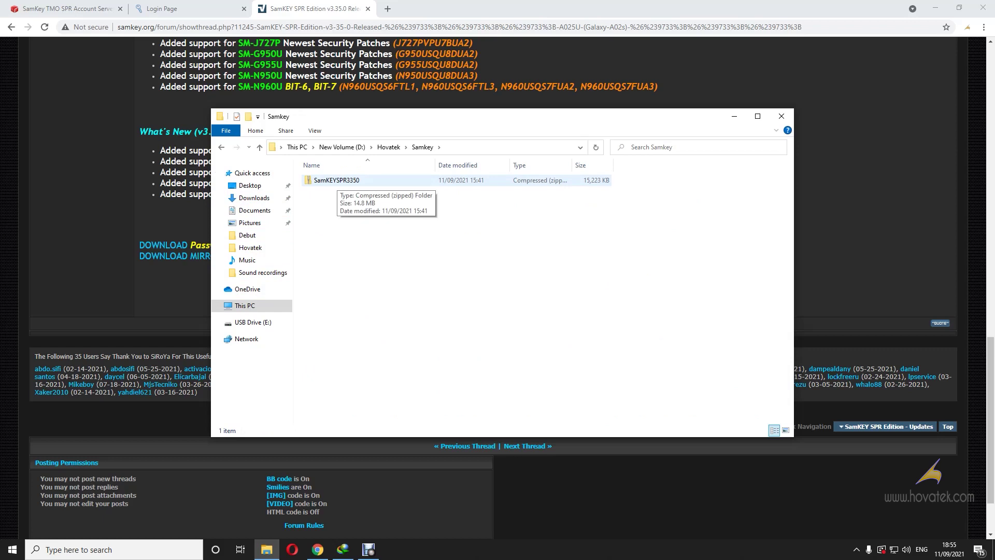
double_click(335, 181)
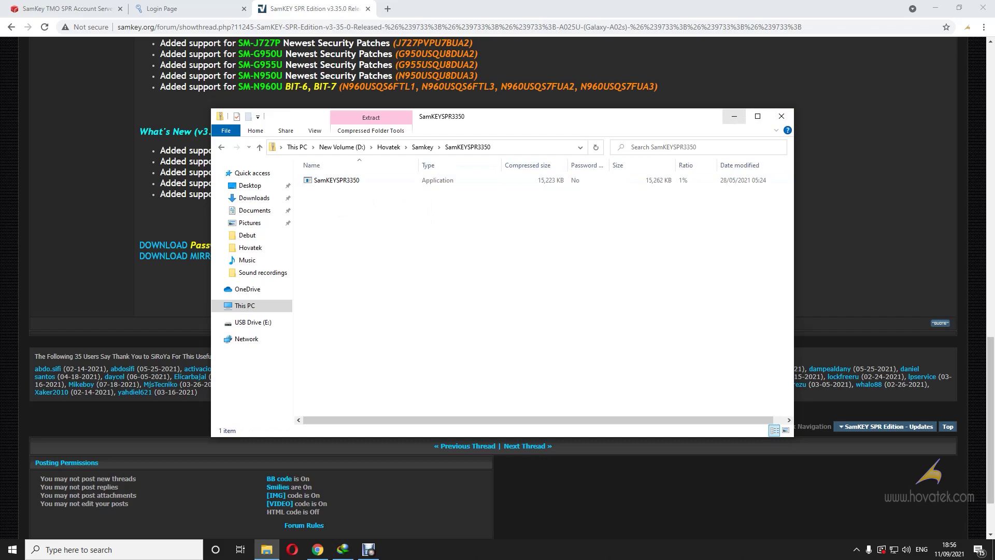
left_click(733, 116)
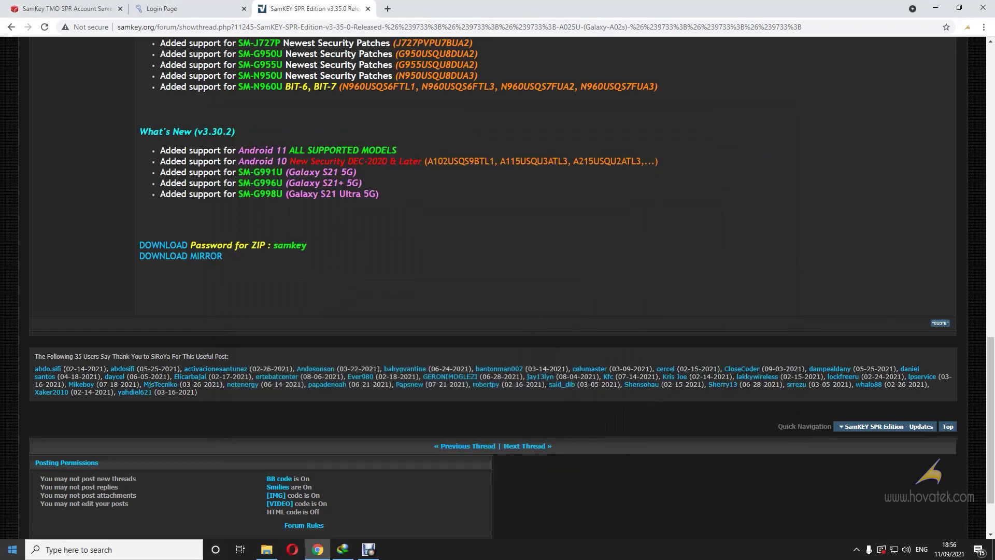
Launch SamKEY SPR Edition from Start search 'spr', then show the iBOX Store credits page
left_click(13, 549)
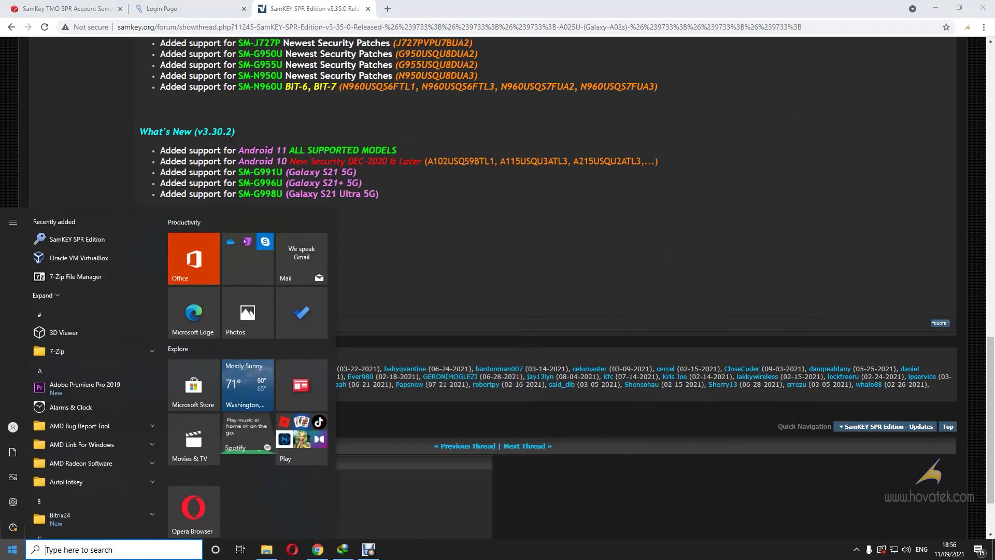
type("sp")
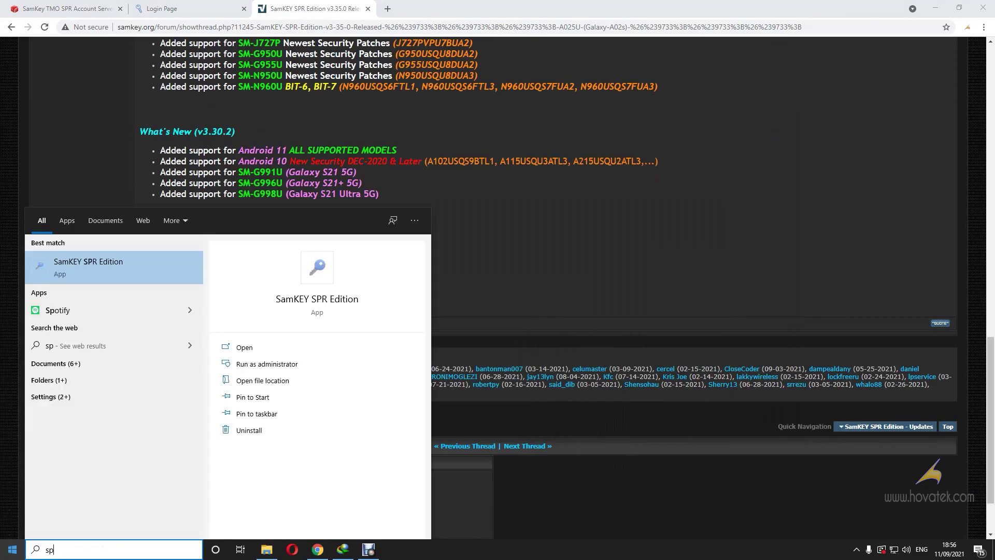
type("r")
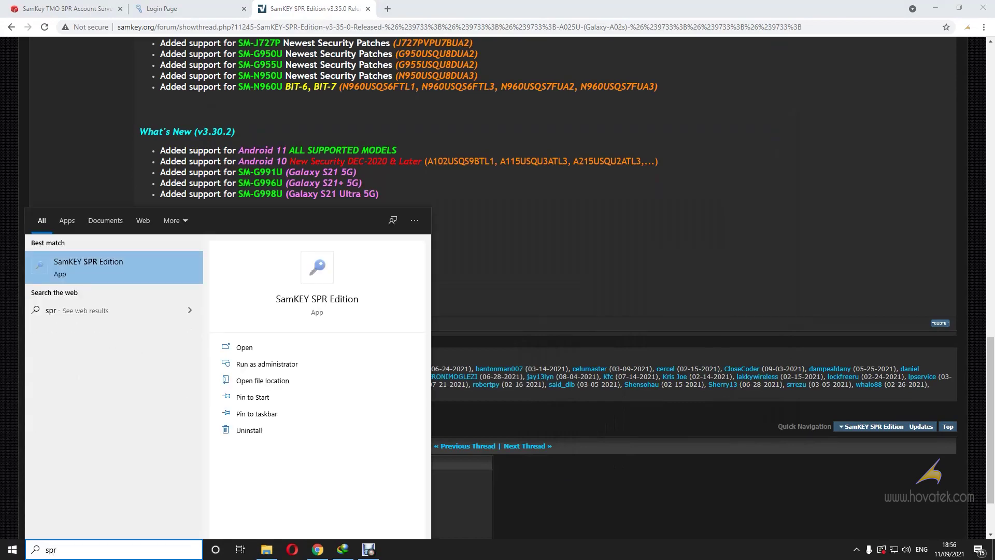
key("Return")
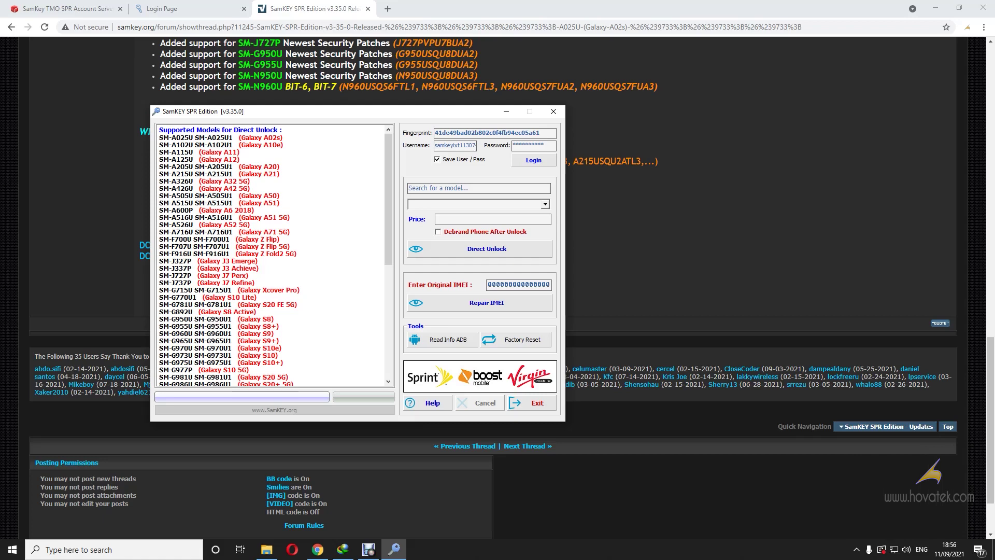
left_click(66, 8)
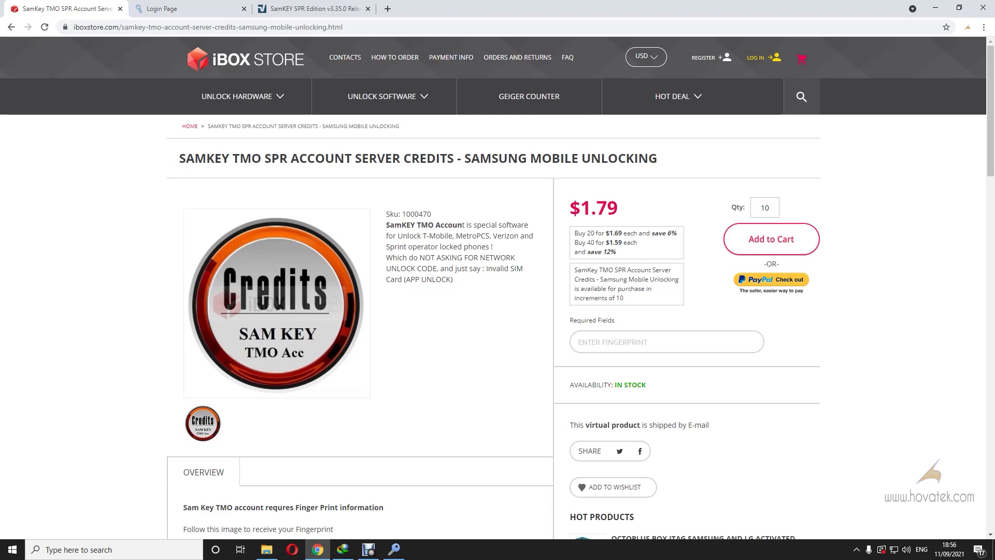
Compare the tool's fingerprint with the store's fingerprint field, then move to the SamKEY login page
left_click(394, 549)
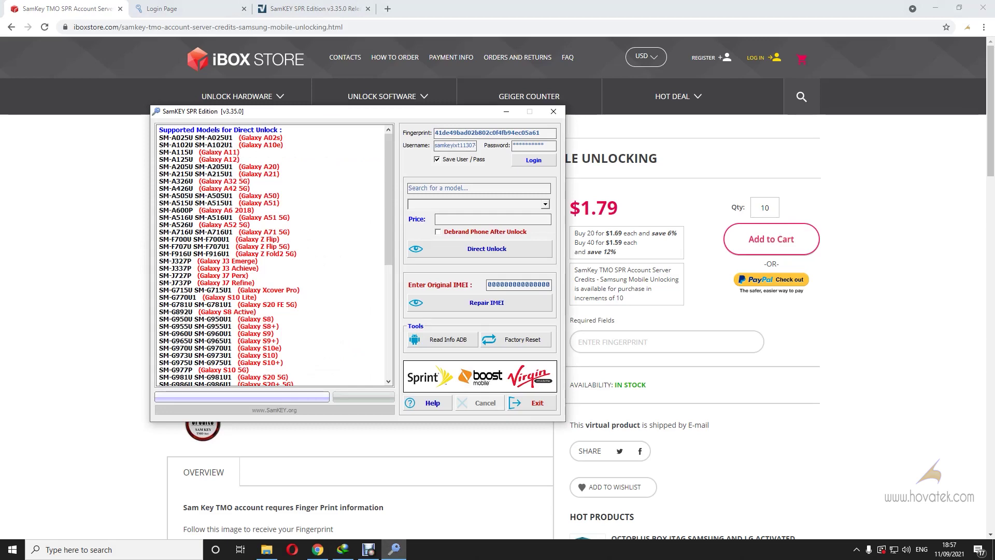
left_click(578, 341)
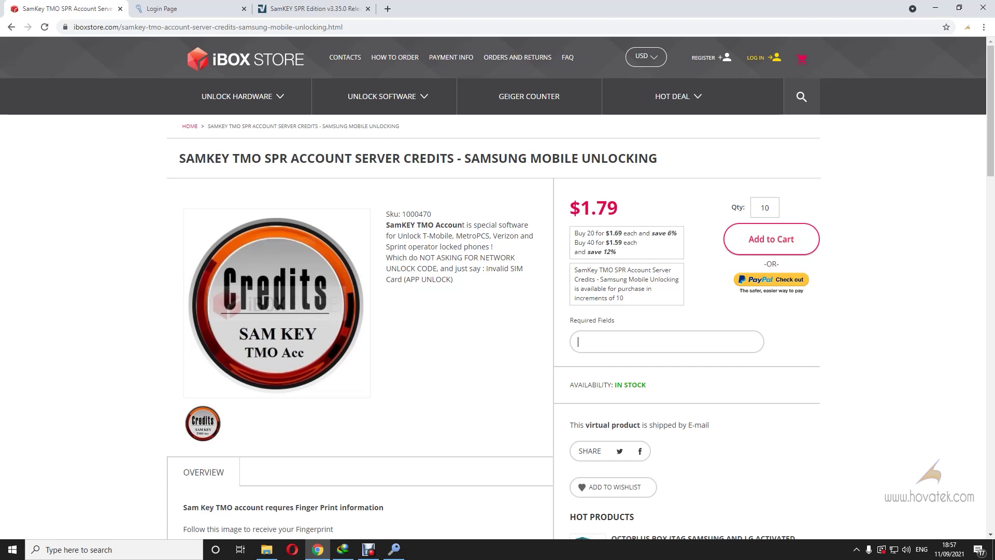
key("ctrl+Tab")
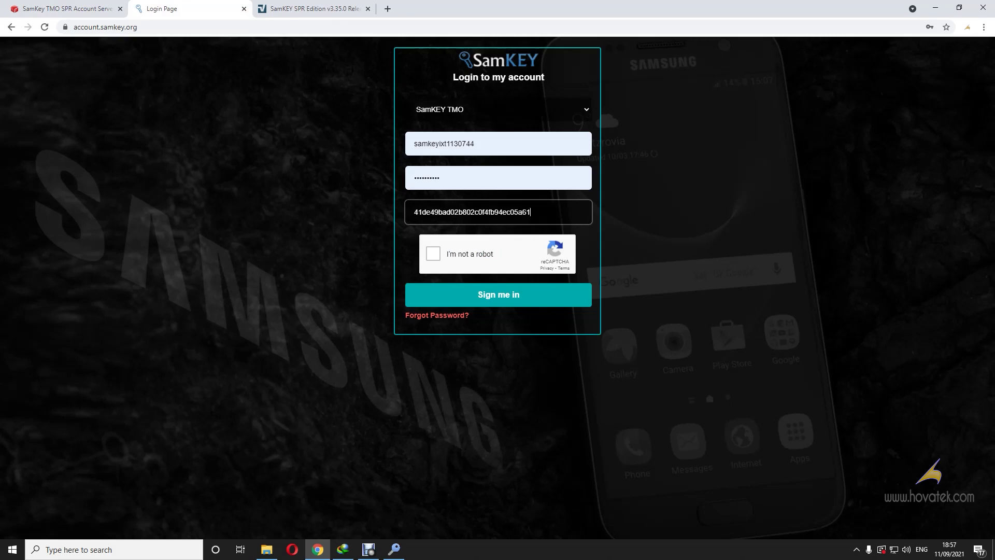
Sign in as SamKEY TMO account type after passing the reCAPTCHA check
left_click(498, 109)
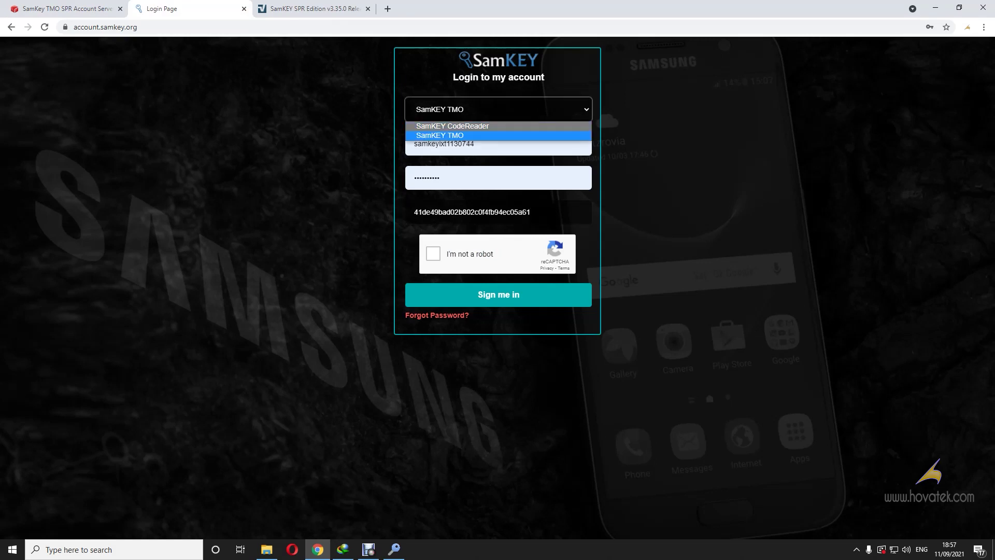
key("Return")
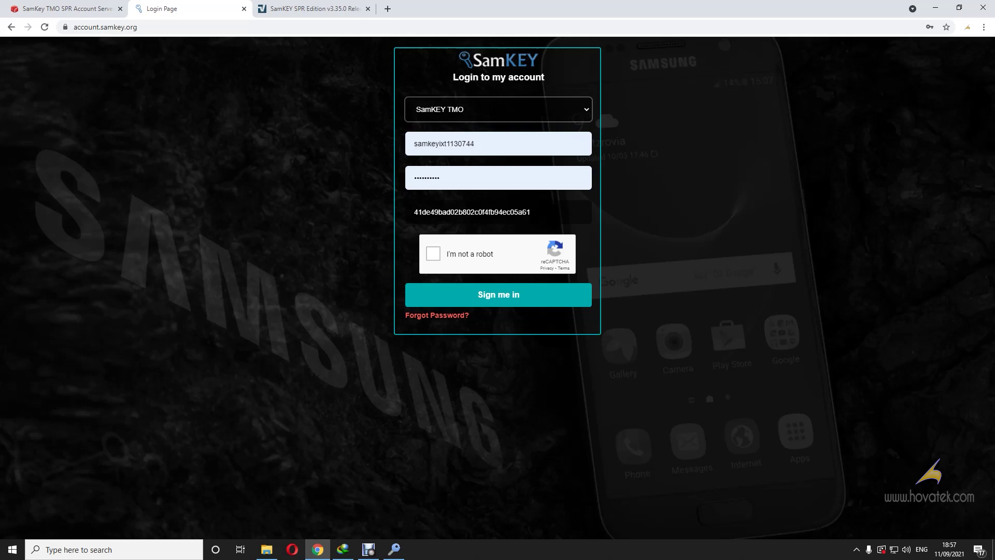
left_click(433, 254)
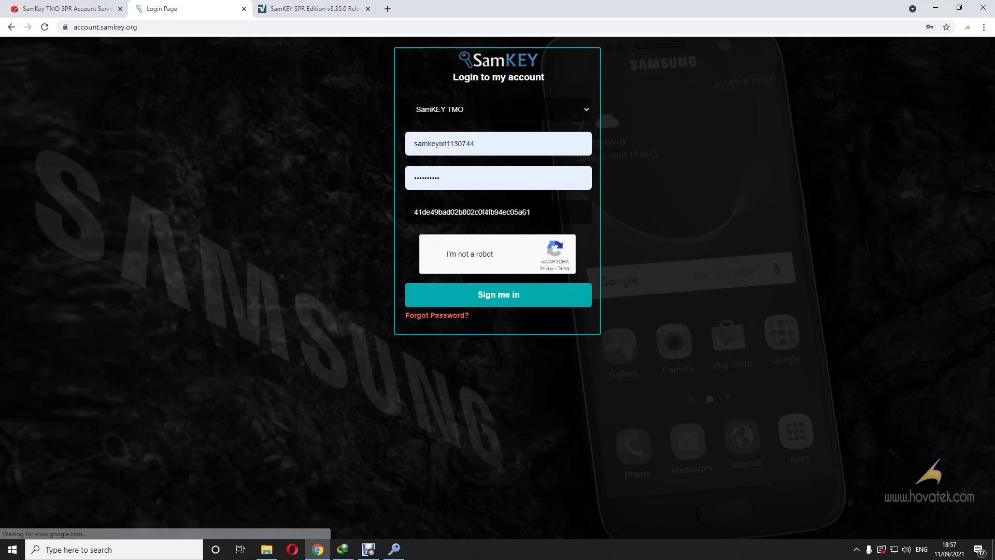
left_click(395, 549)
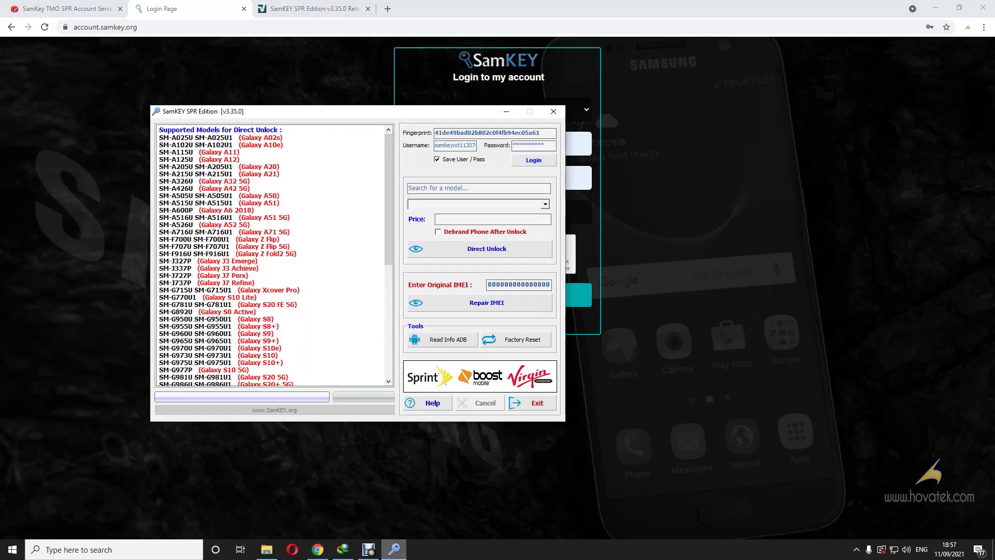
left_click(394, 549)
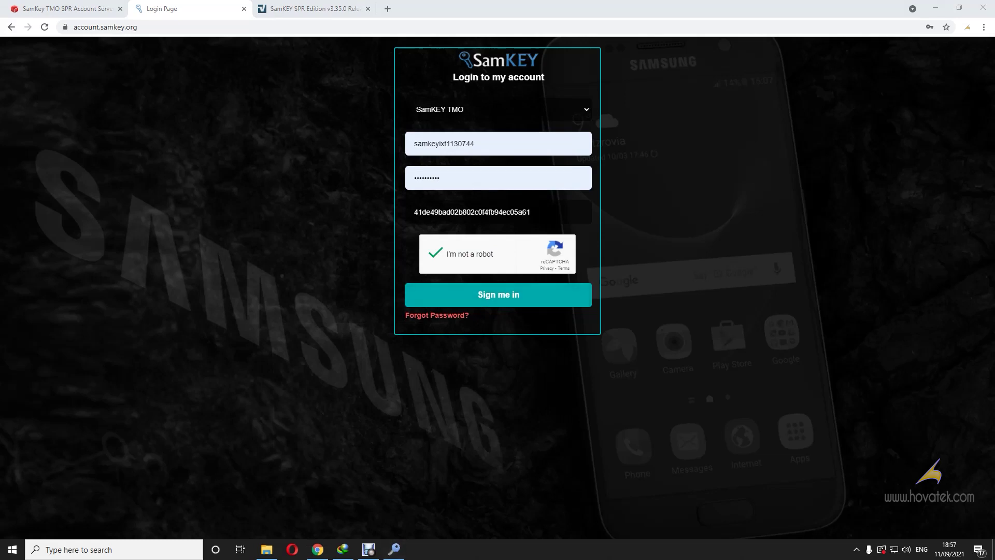
left_click(498, 295)
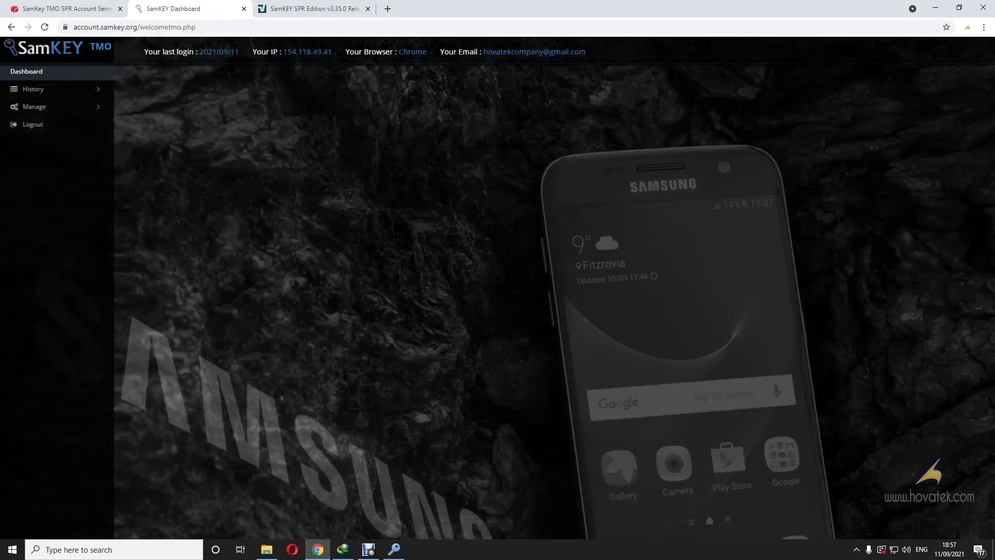
Reach Manage > Change FingerPrint, then bring SamKEY SPR Edition forward
left_click(34, 107)
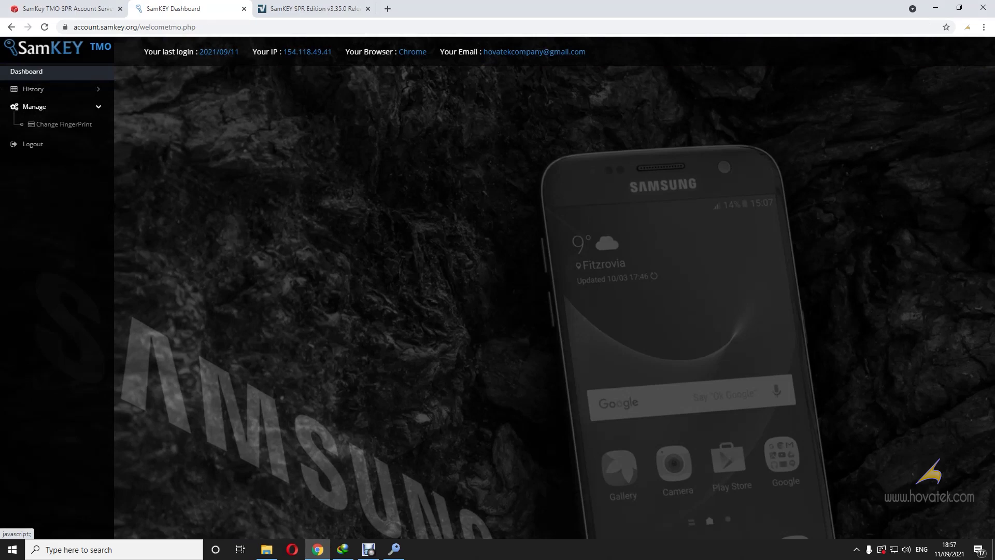
left_click(62, 125)
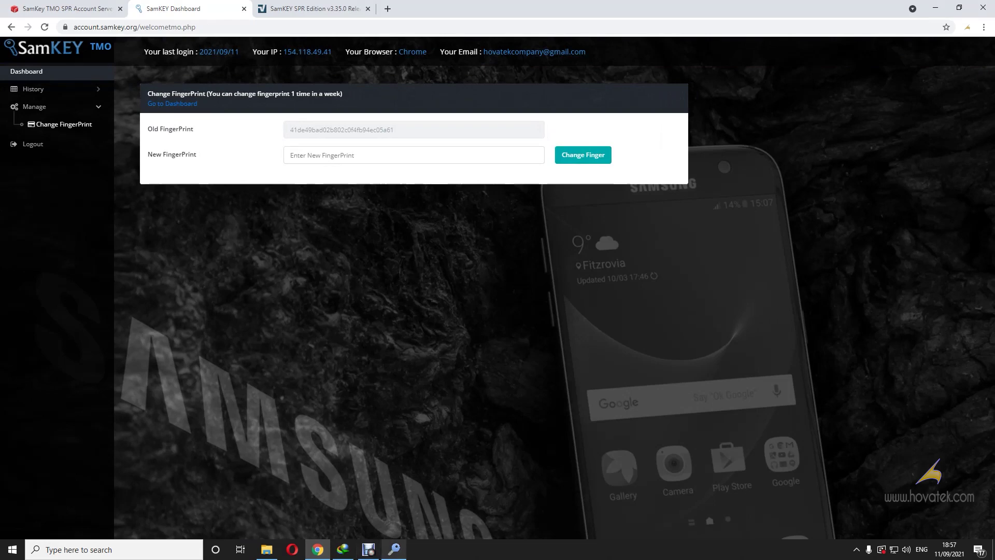
left_click(394, 549)
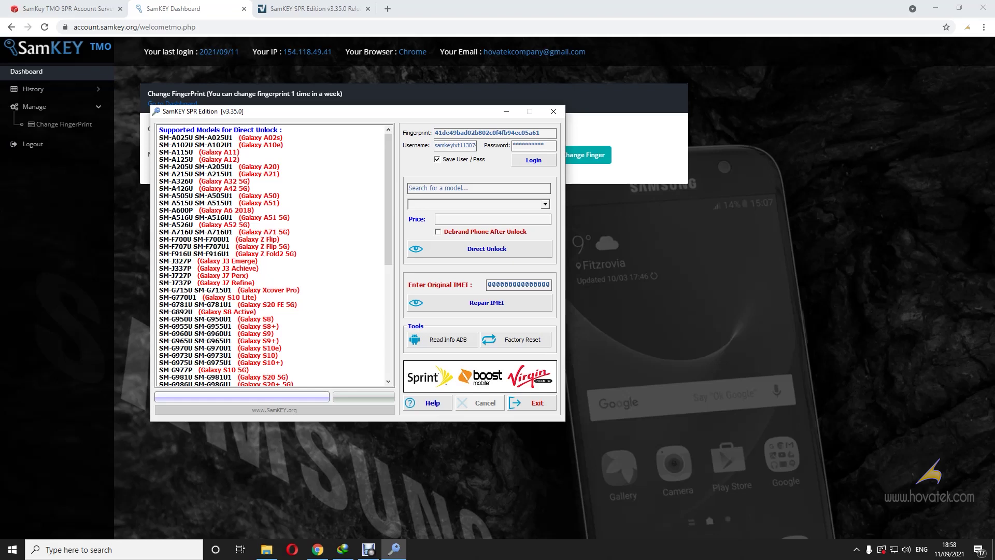
Log the tool into the SamKEY server showing balance 10, then minimize it
left_click(533, 160)
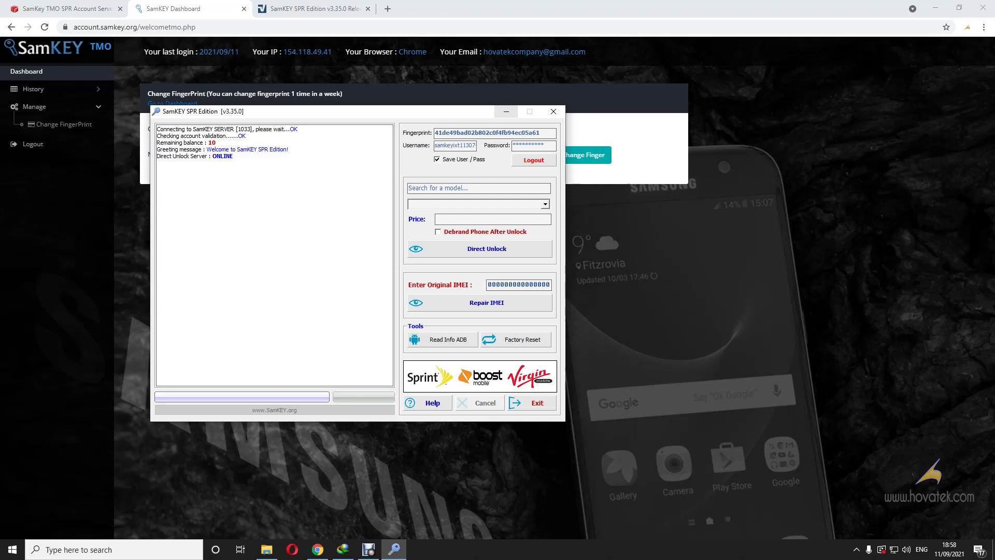
left_click(506, 111)
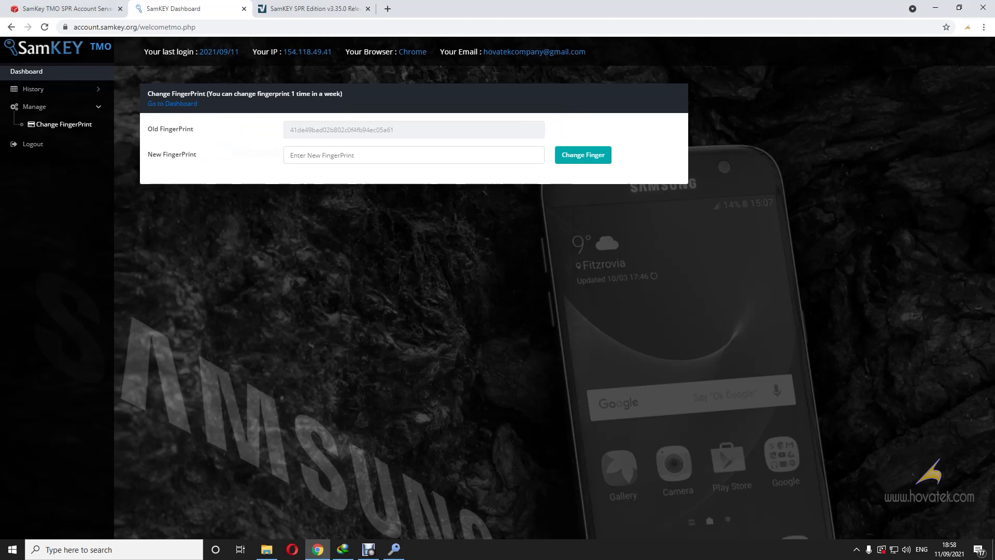
Focus the New FingerPrint field and briefly show the logged-in tool window over it
left_click(413, 155)
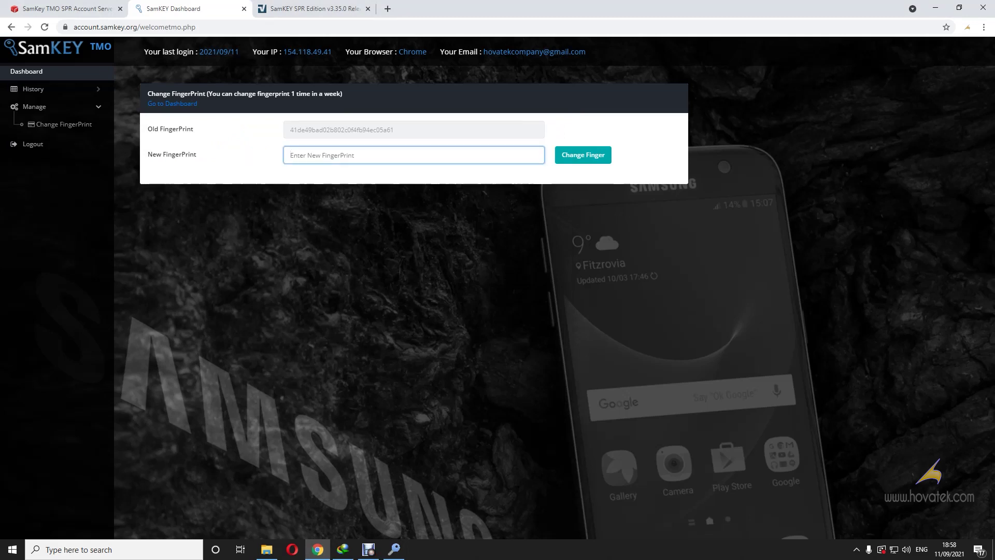
left_click(395, 549)
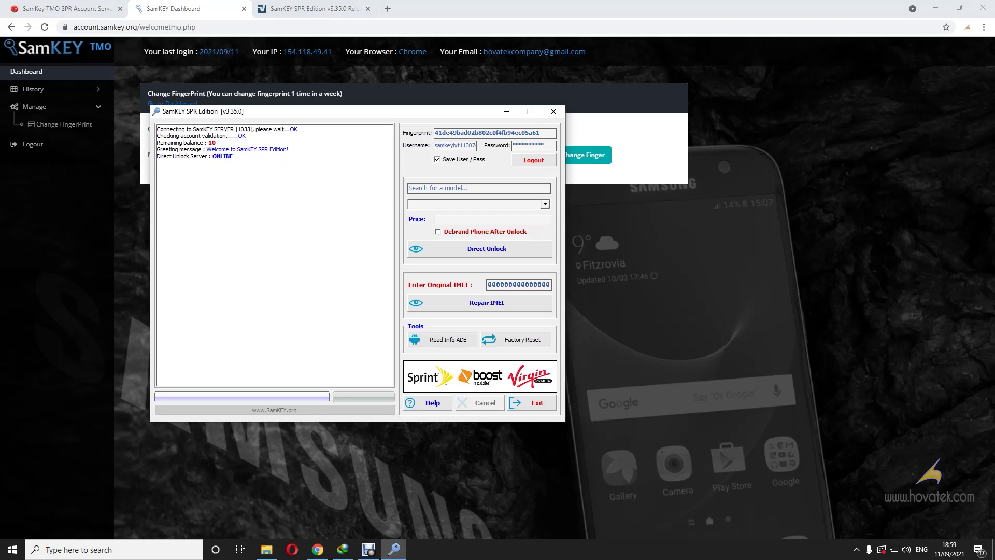
left_click(506, 111)
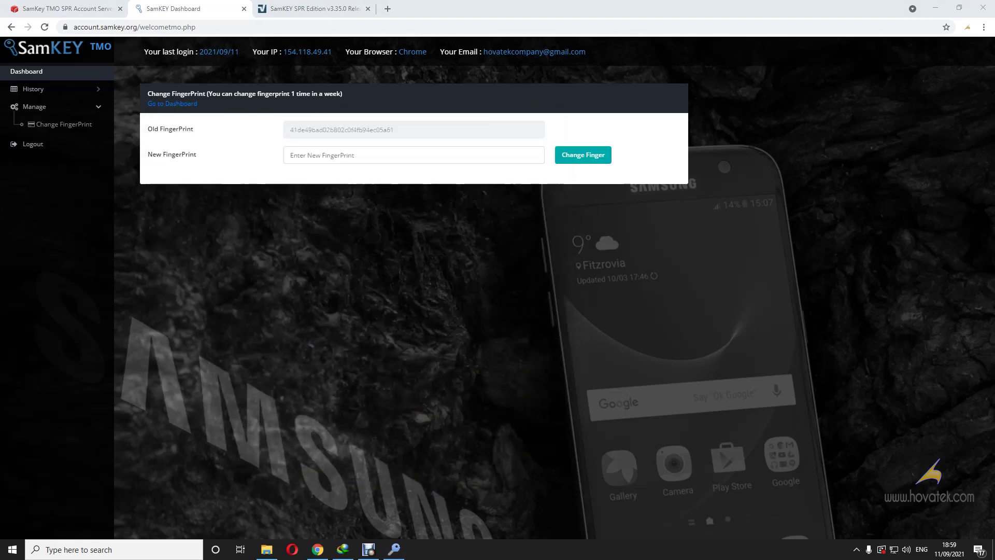